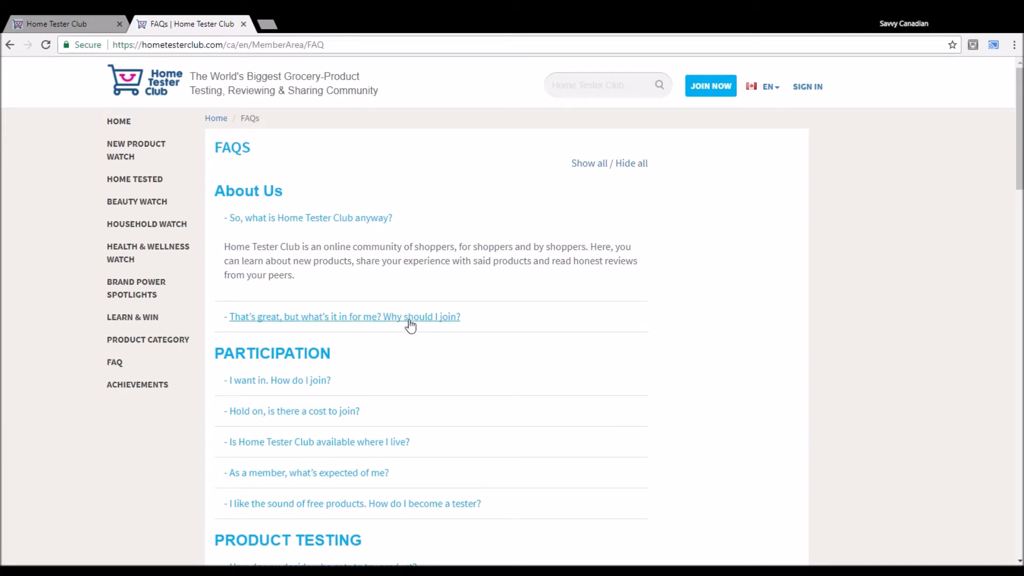
# Step: Expand the About Us answer explaining why to join Home Tester Club
pyautogui.click(410, 319)
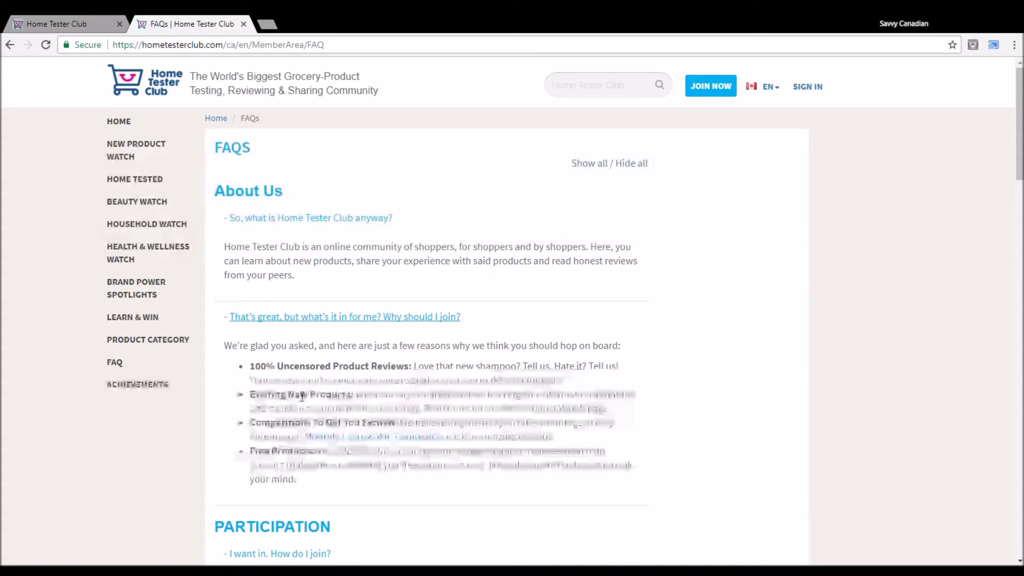
pyautogui.scroll(-5, 843, 133)
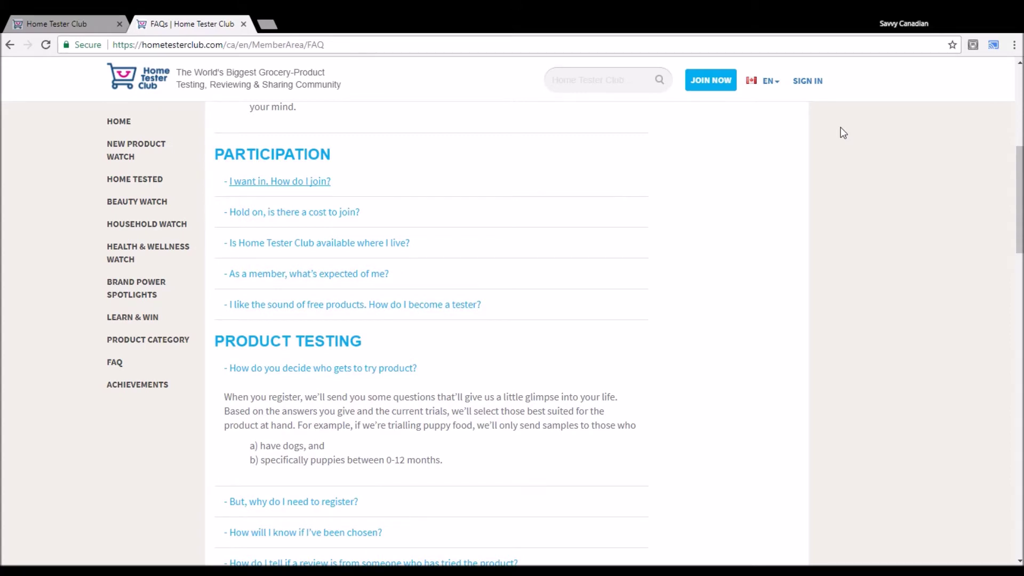
# Step: Expand the Participation answers on joining, cost, countries, member expectations and becoming a tester
pyautogui.click(311, 184)
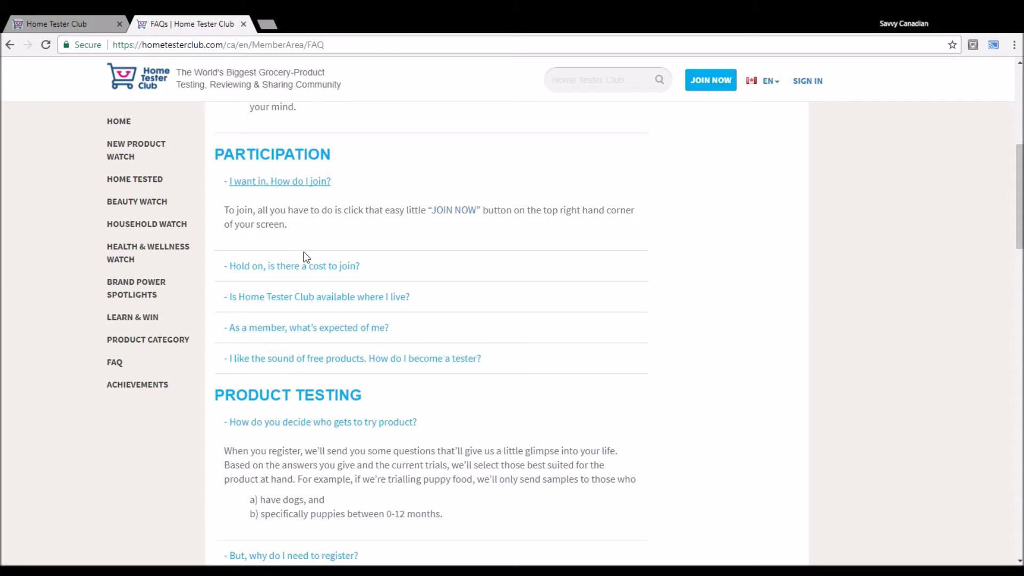
pyautogui.click(313, 267)
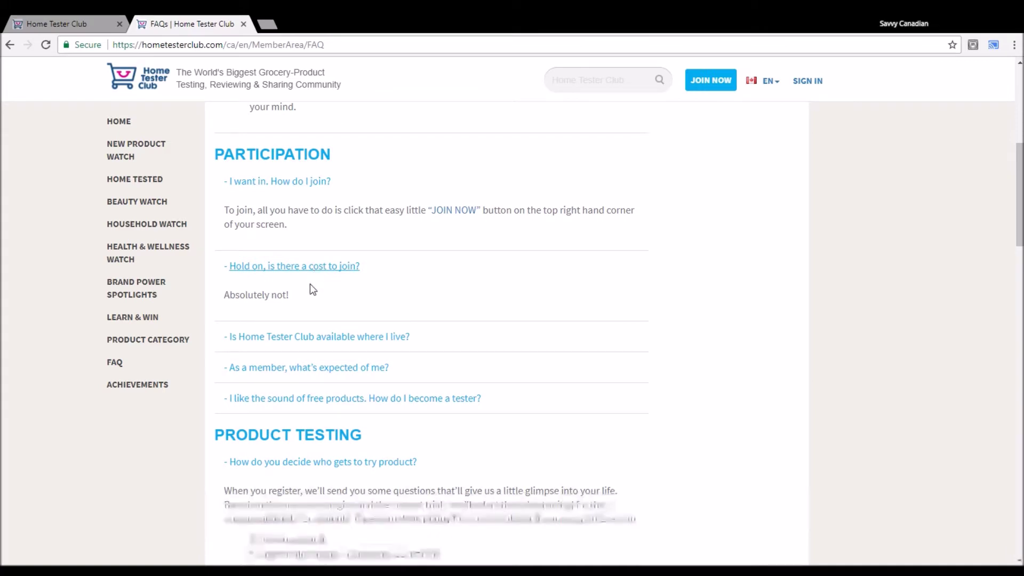
pyautogui.click(320, 337)
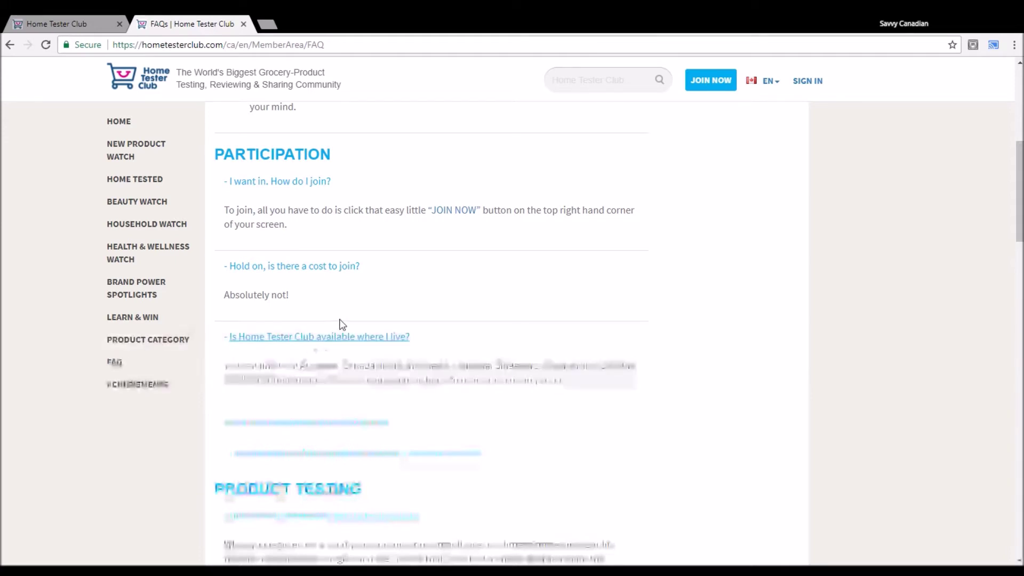
pyautogui.scroll(-1, 426, 330)
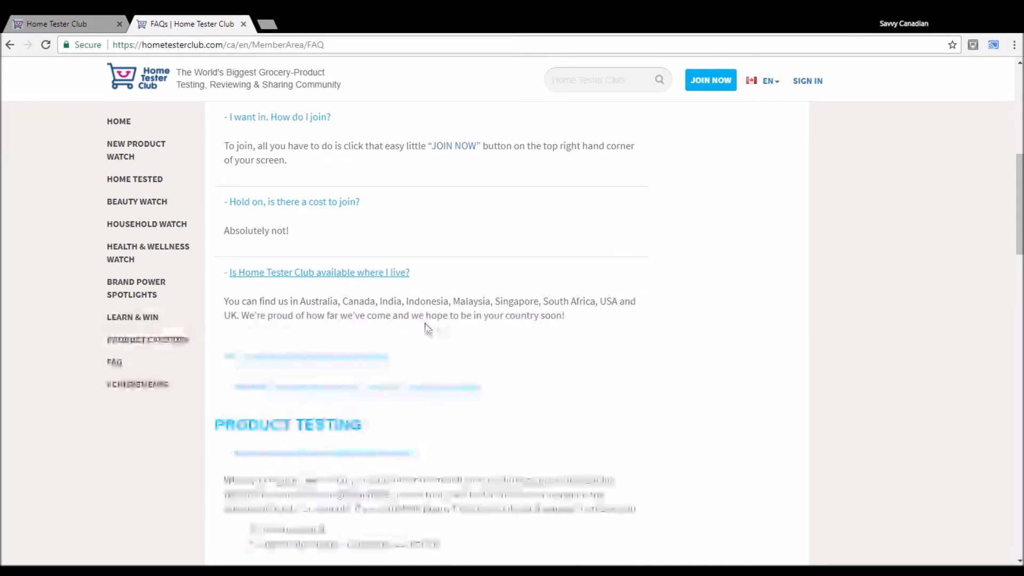
pyautogui.click(349, 362)
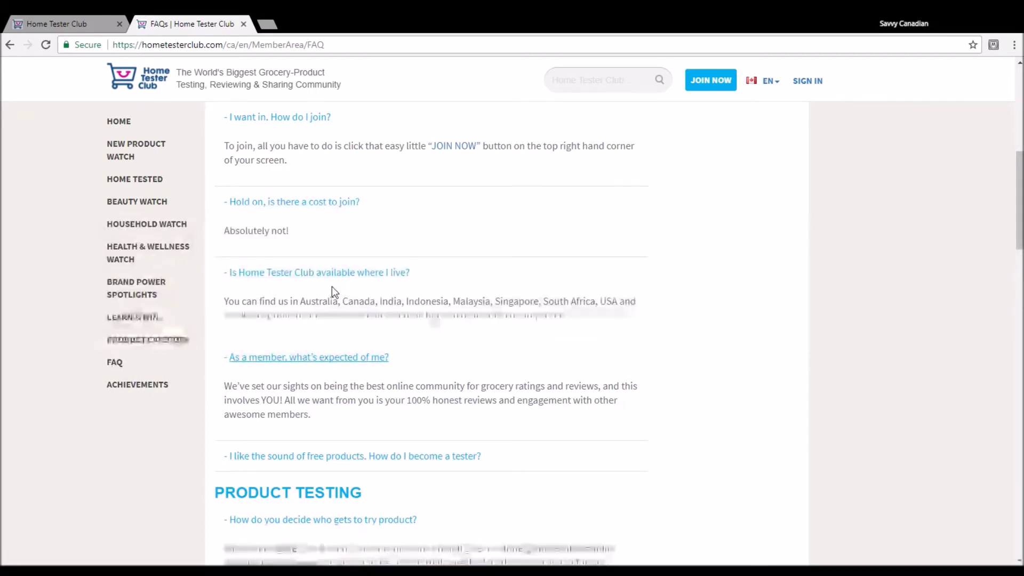
pyautogui.scroll(-1, 332, 287)
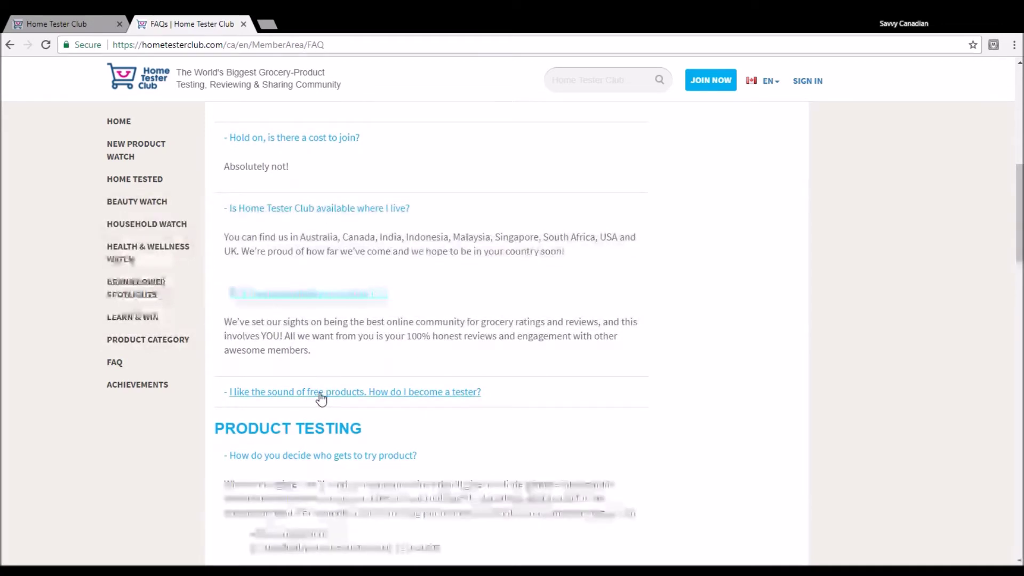
pyautogui.click(321, 398)
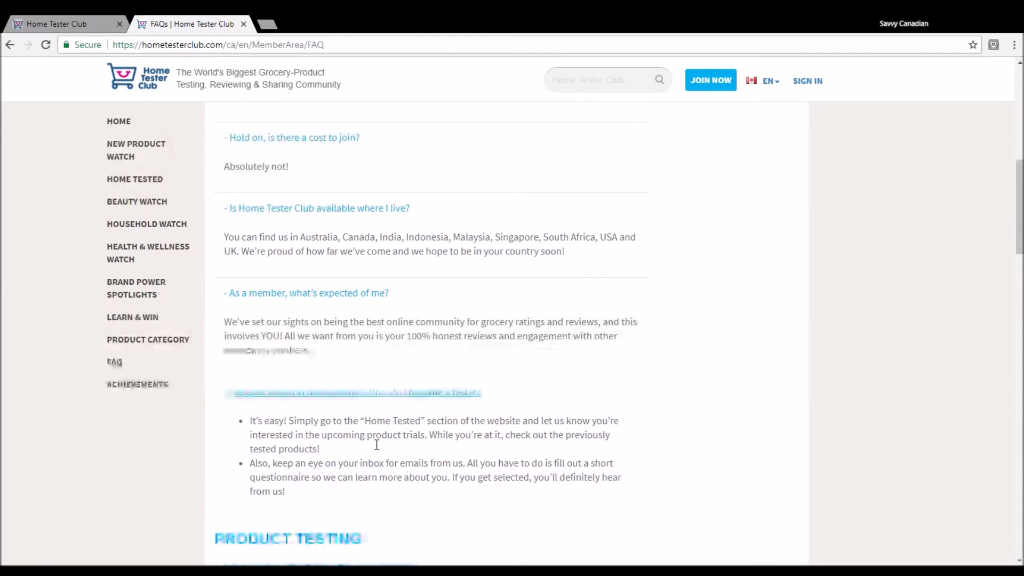
pyautogui.scroll(-2, 377, 445)
pyautogui.scroll(-2, 369, 440)
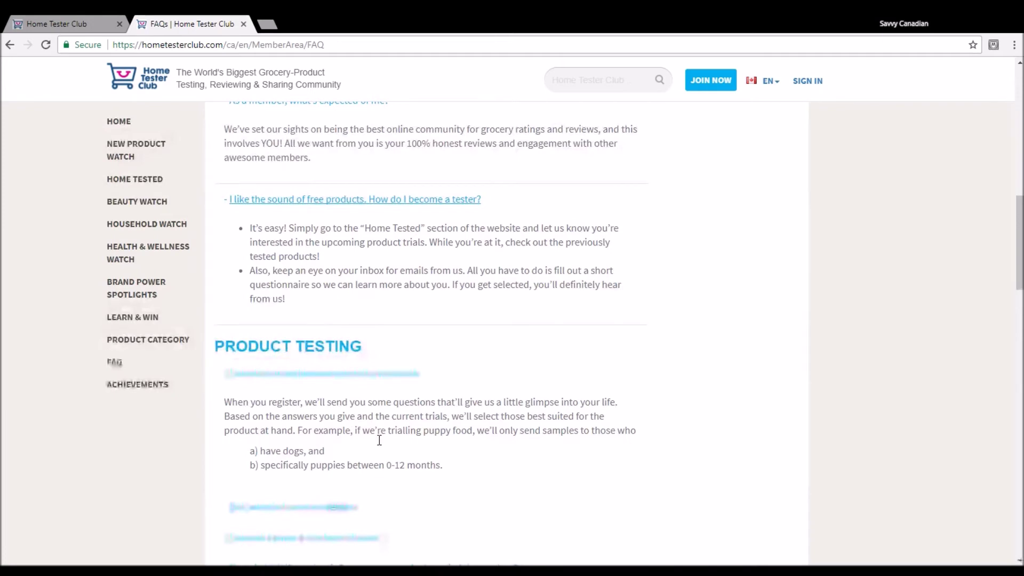
pyautogui.scroll(2, 384, 416)
pyautogui.scroll(1, 389, 414)
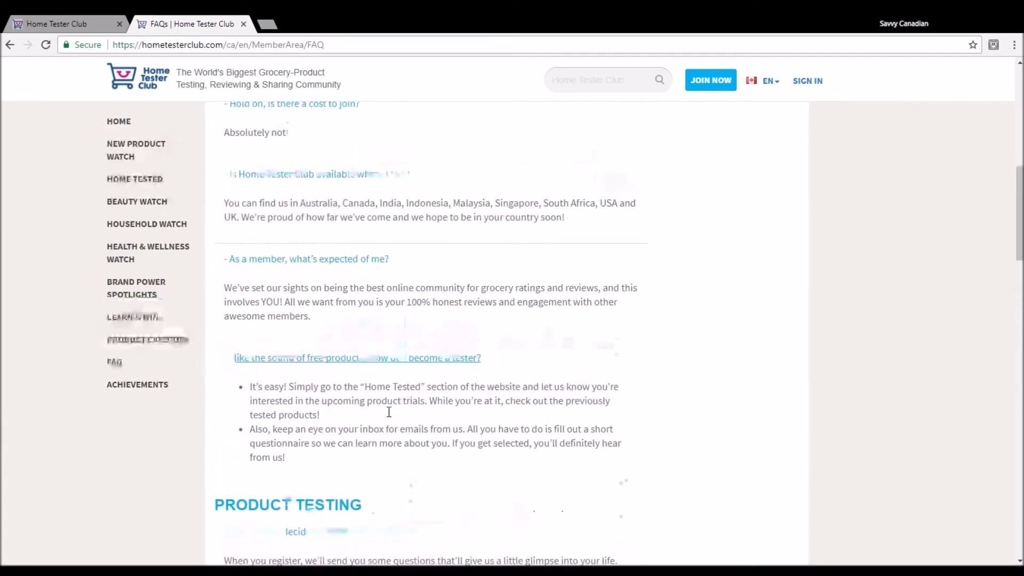
pyautogui.scroll(1, 389, 413)
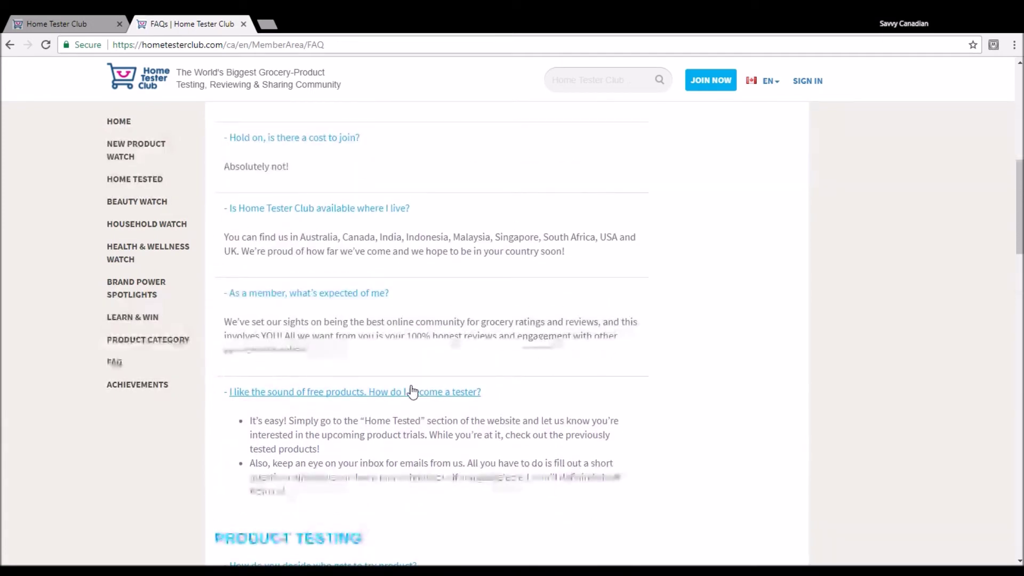